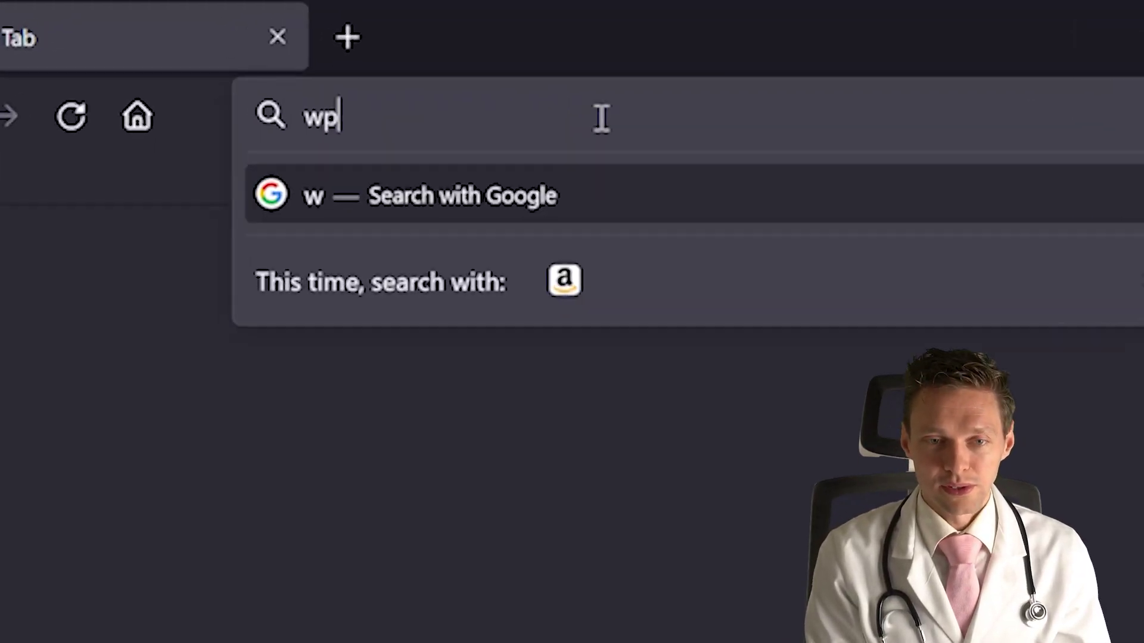
Load wpressdoctor.com/createlogo in Firefox to reach TheHoth logo maker
text(com/)
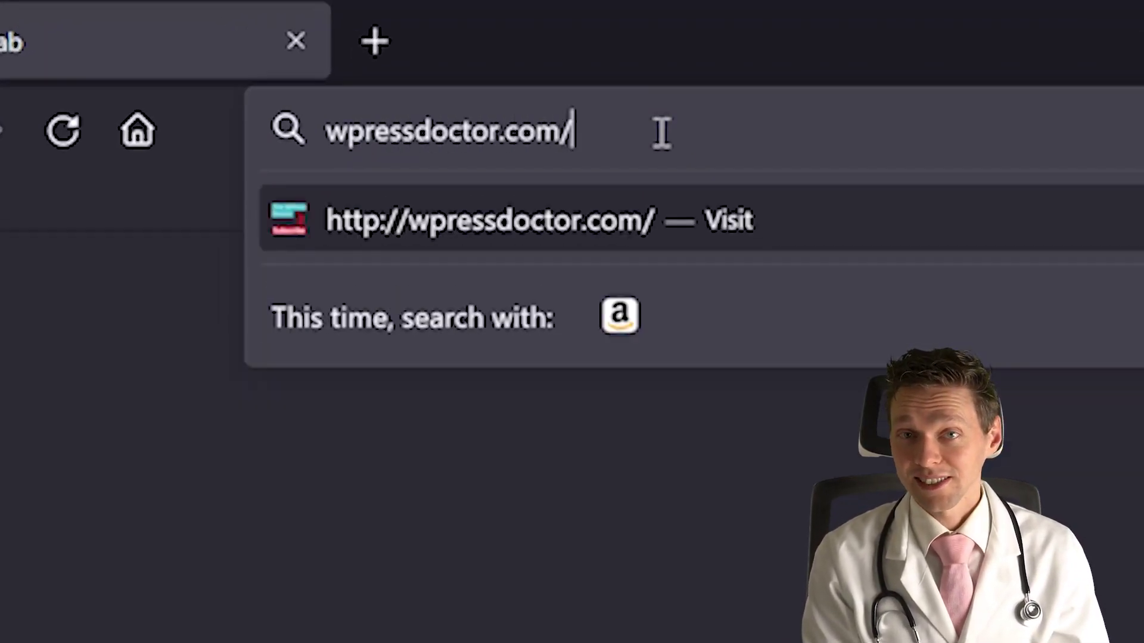
text(createlogo)
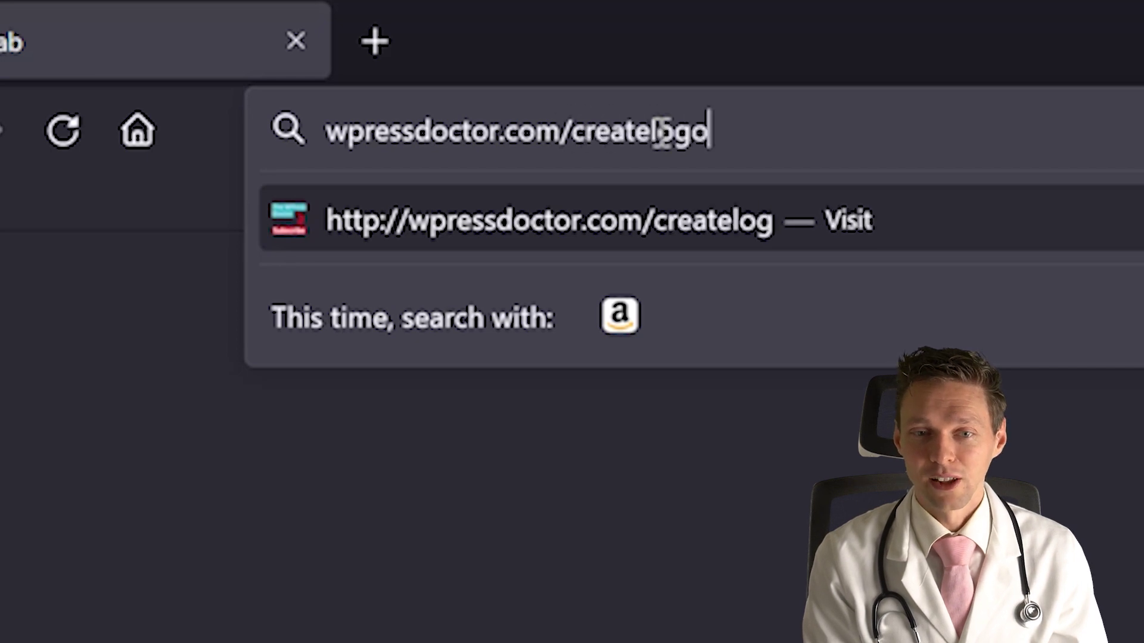
key(Return)
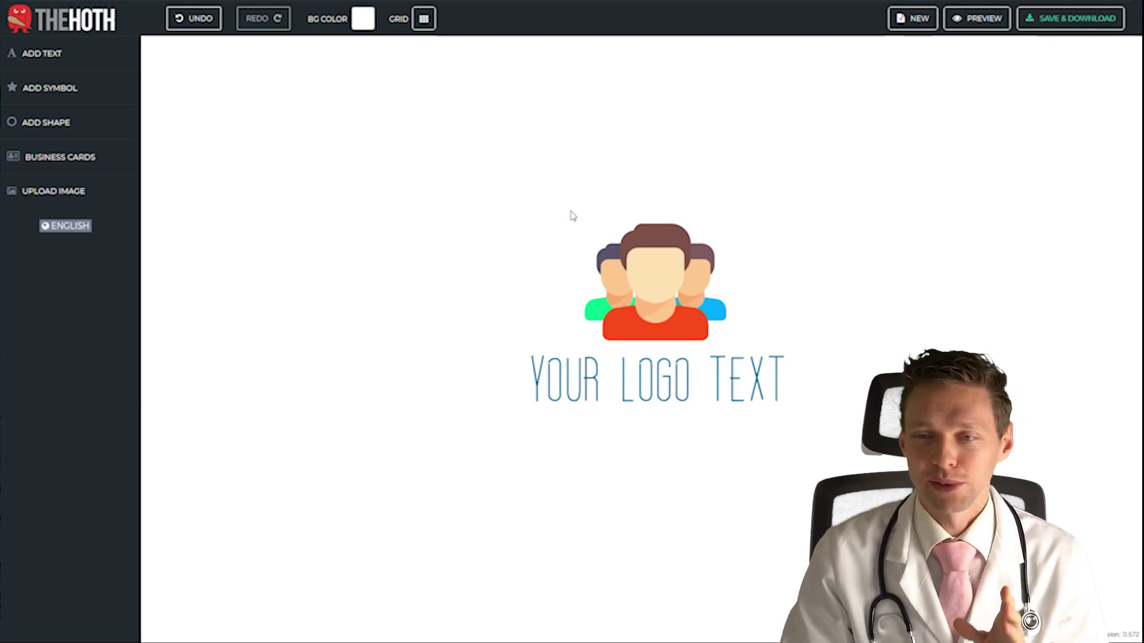
Start a new design, confirming the sample people icon and YOUR LOGO TEXT are erased
click(910, 24)
click(634, 286)
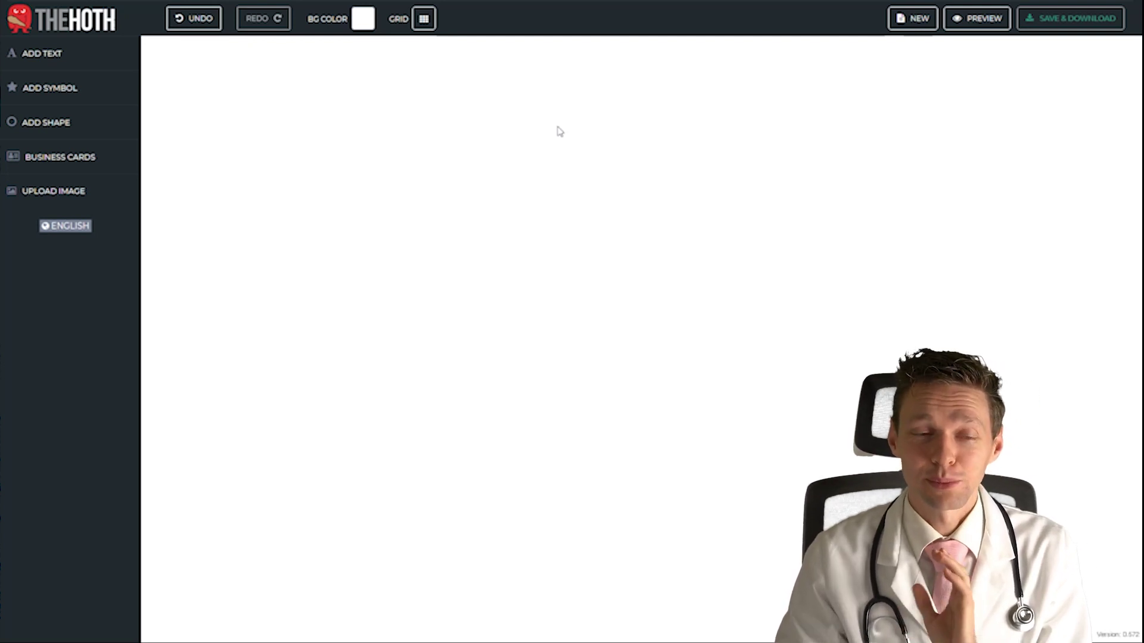
Add a text box reading 'WPRESS DOCTOR' in the Gross Regular font
click(43, 60)
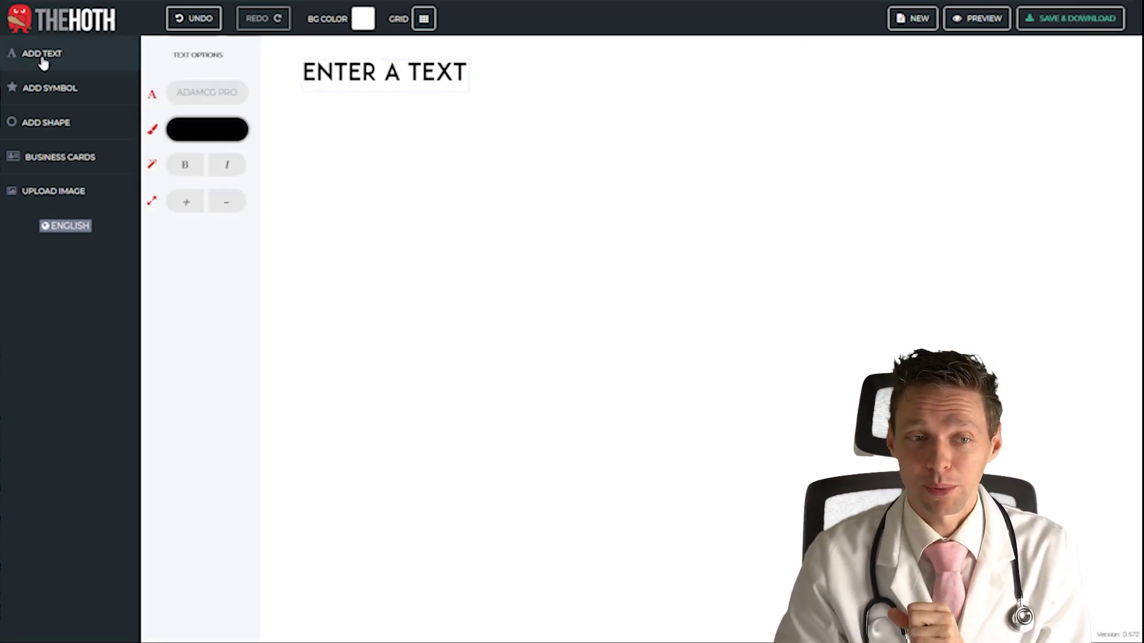
double_click(354, 73)
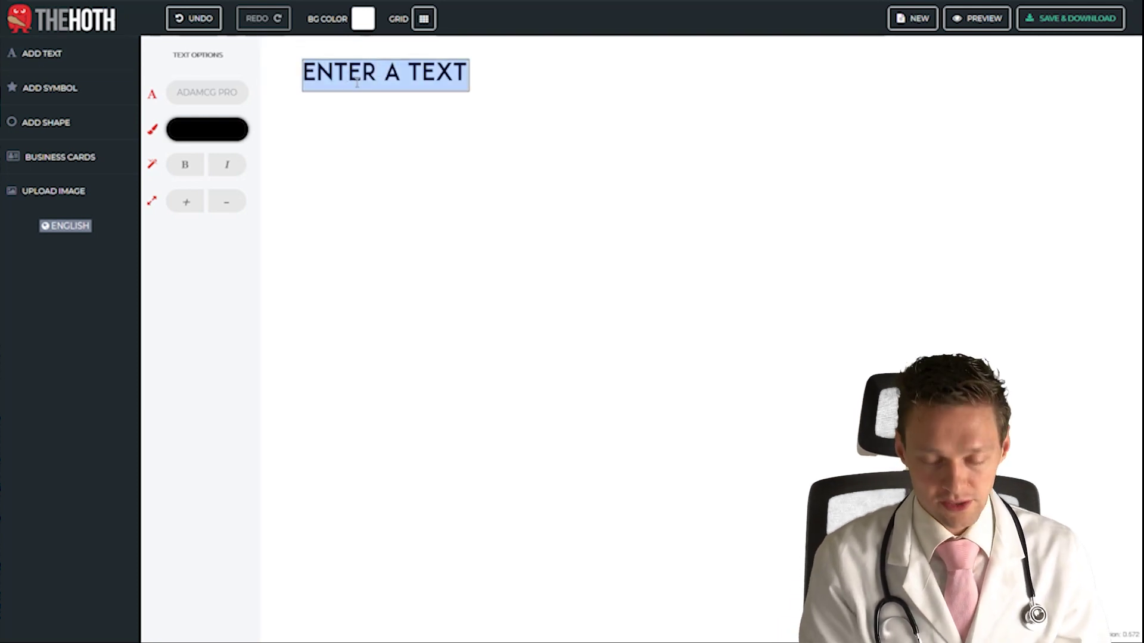
text(WPRESS DOC)
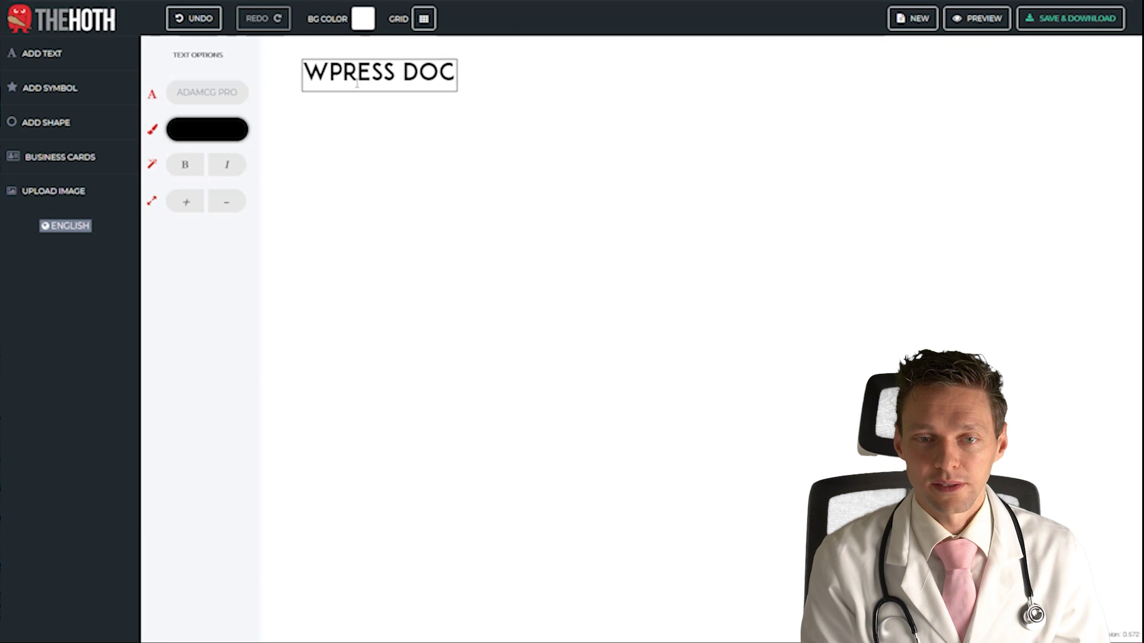
text(TOR)
click(219, 93)
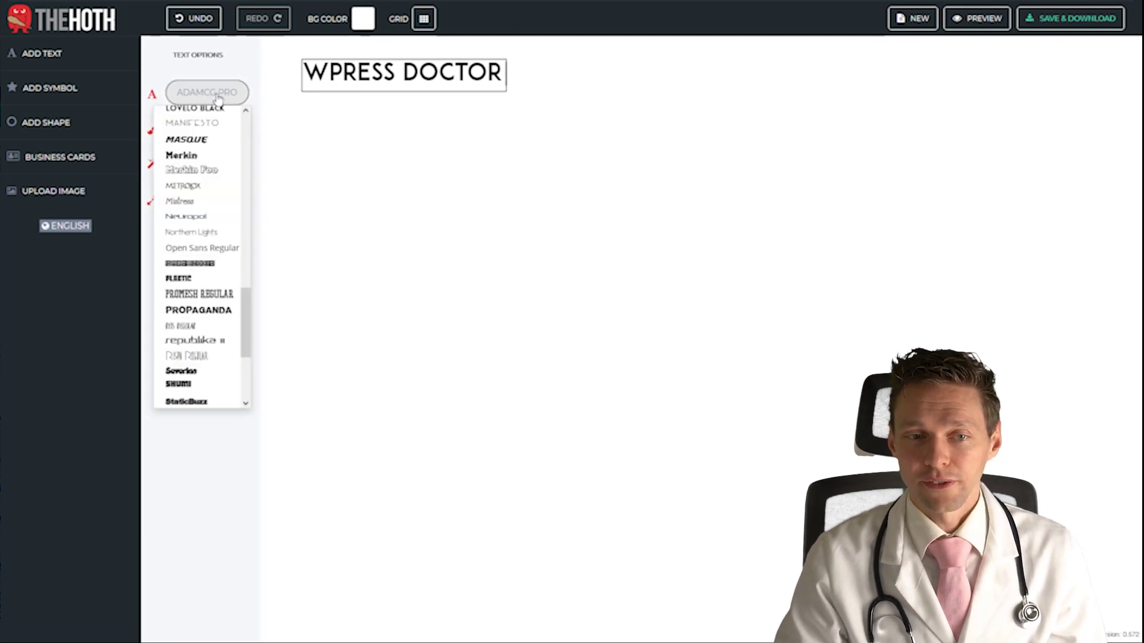
click(191, 356)
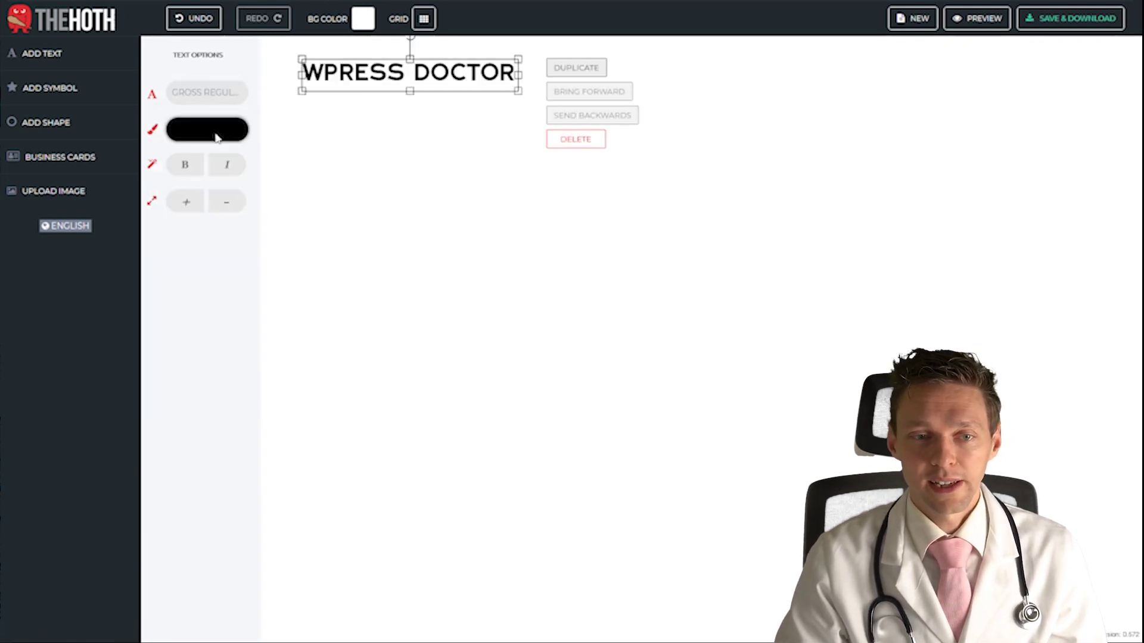
Make the title bold, enlarge it, and move it to the top centre
click(208, 129)
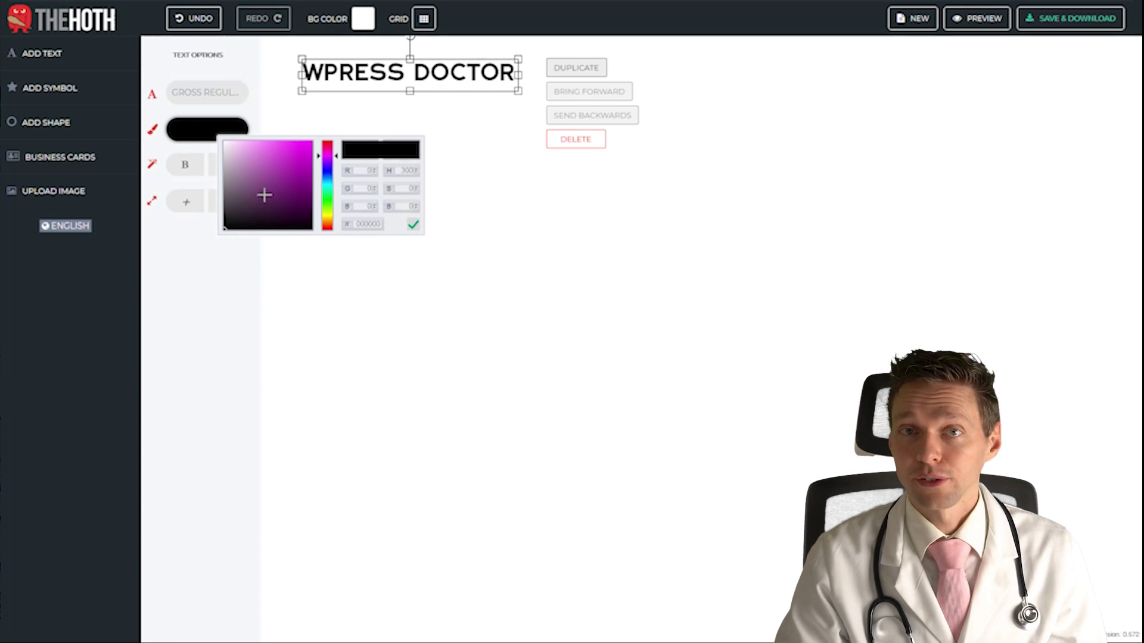
click(186, 168)
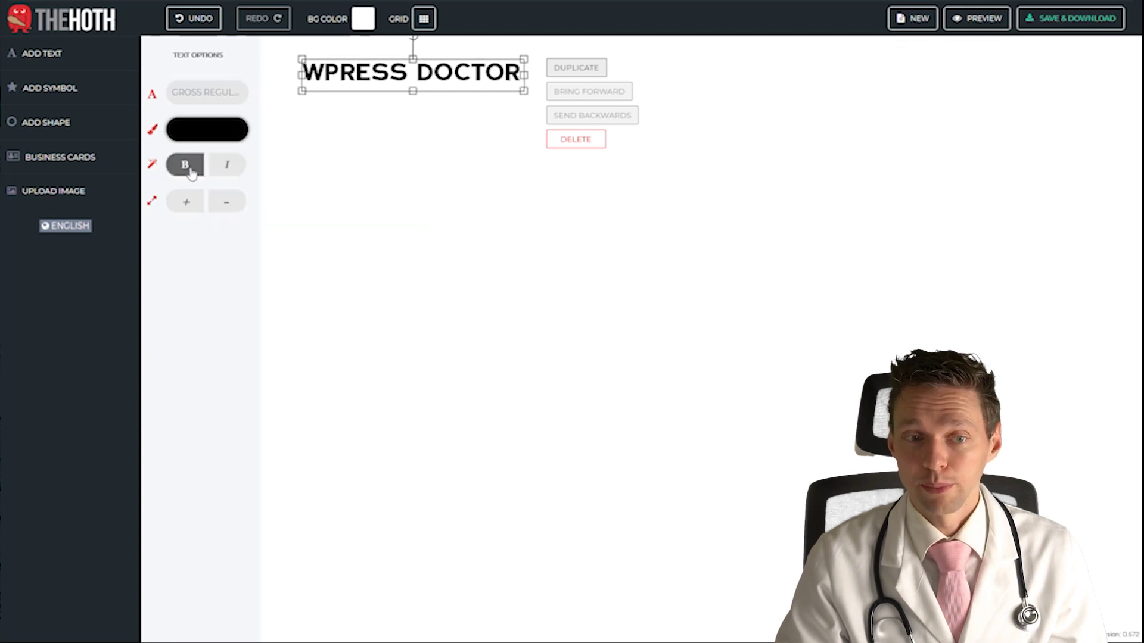
click(226, 170)
click(189, 203)
click(190, 204)
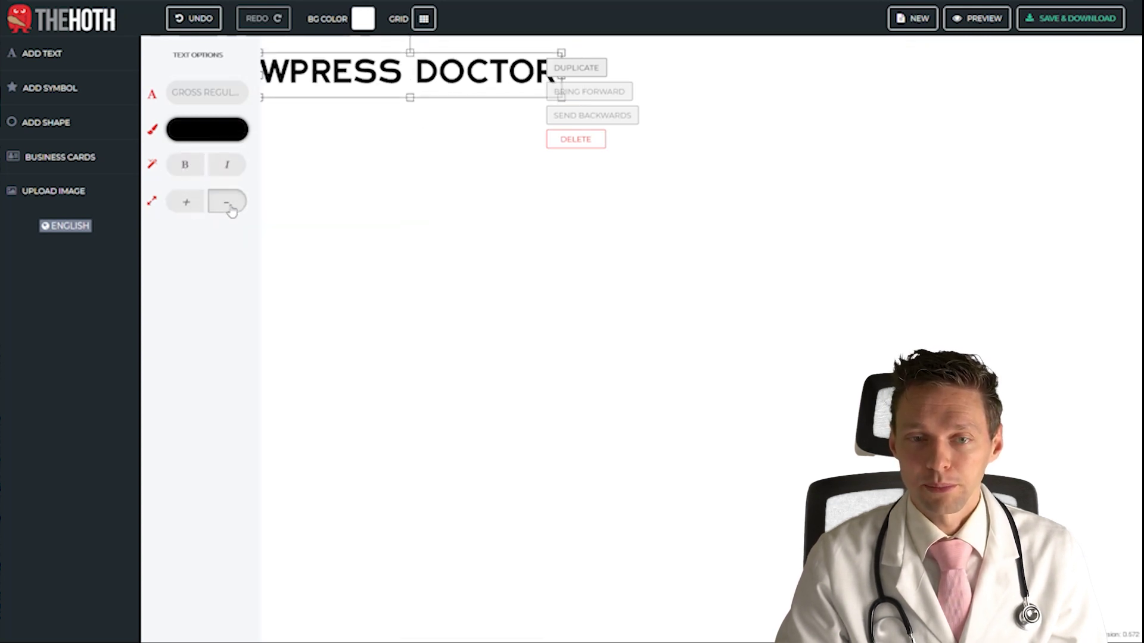
click(228, 207)
click(200, 214)
drag(384, 73, 670, 172)
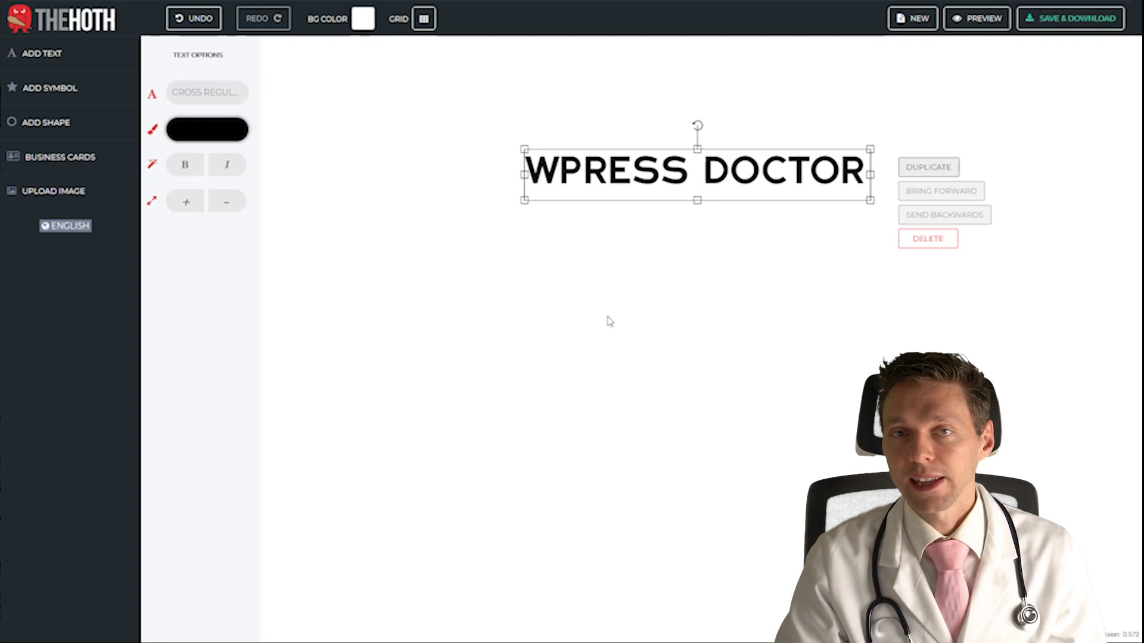
Insert the ID-badge symbol, then place and enlarge it left of WPRESS DOCTOR
click(619, 355)
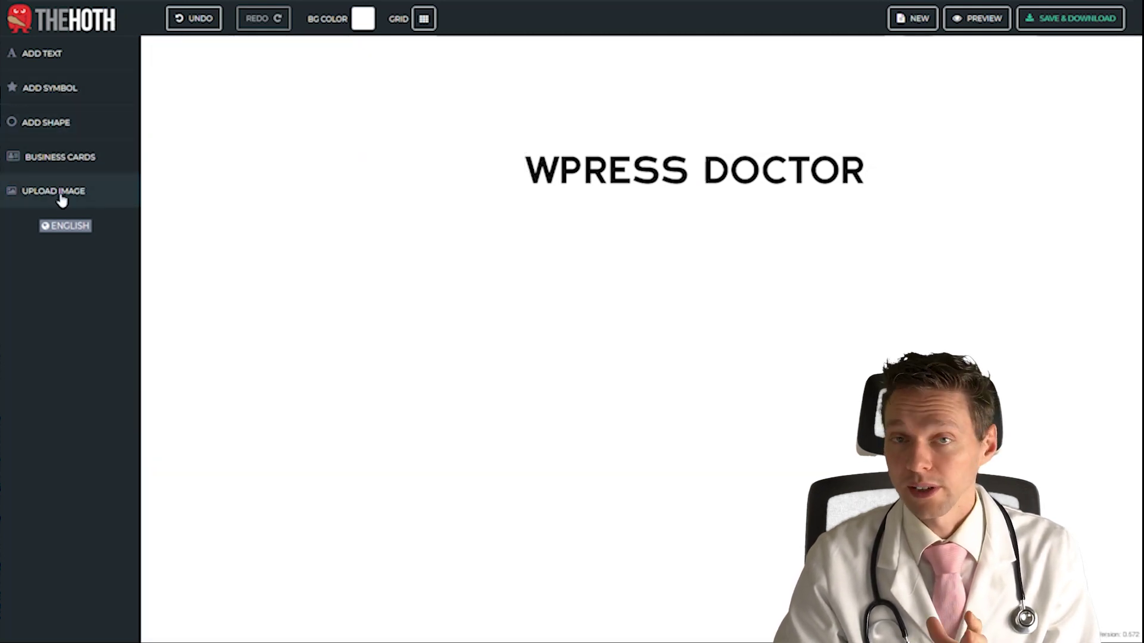
click(55, 90)
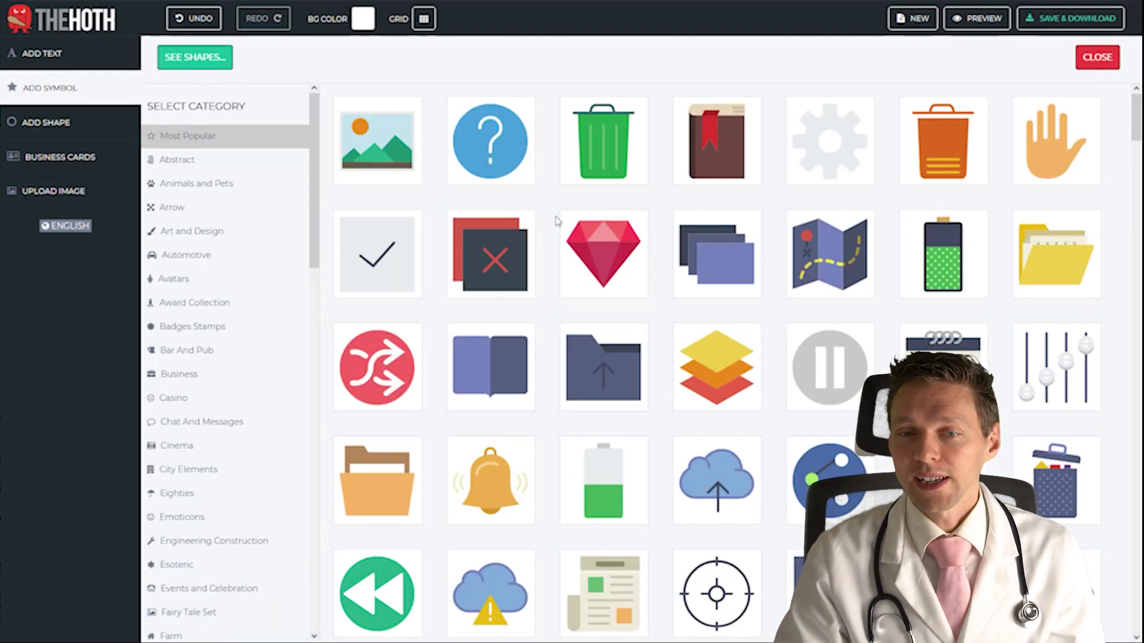
middle_click(1123, 138)
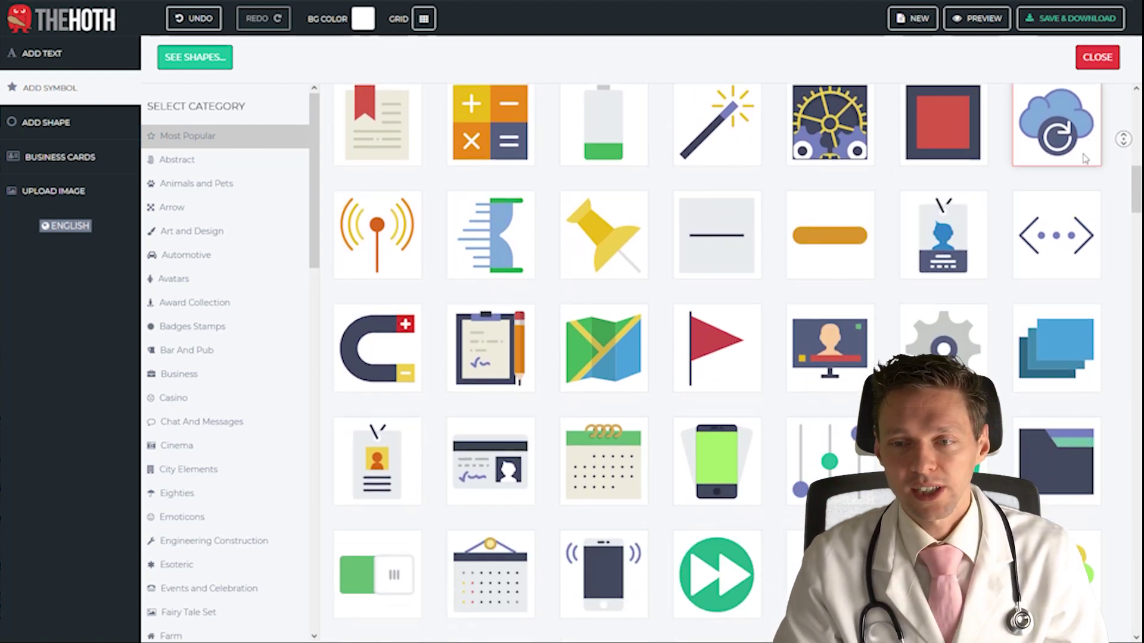
click(1084, 159)
click(947, 219)
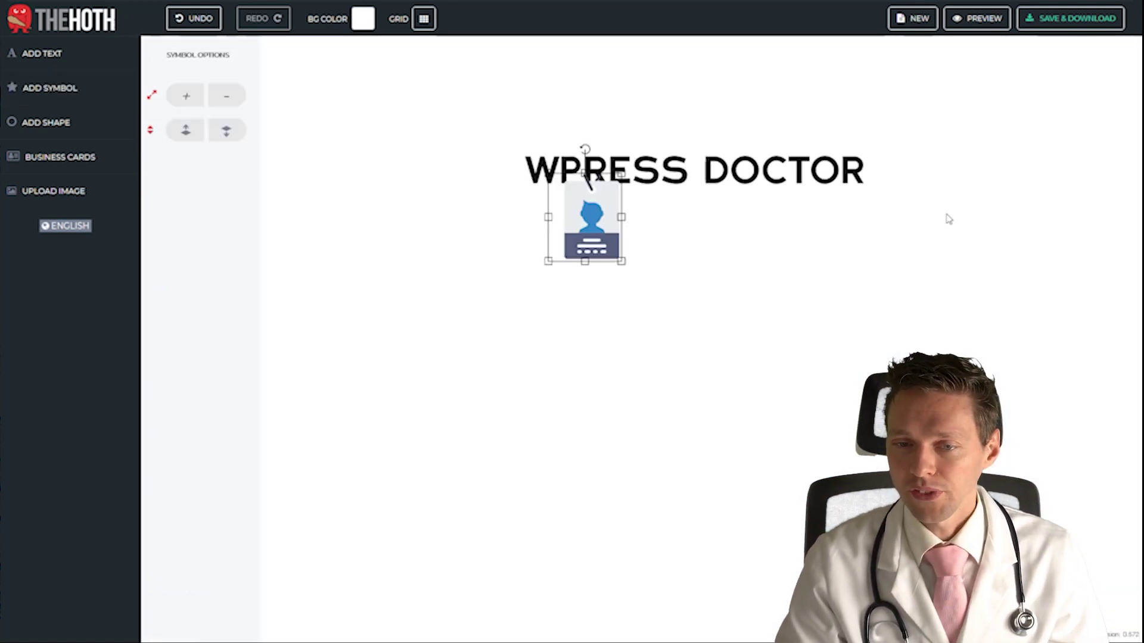
drag(603, 224, 486, 168)
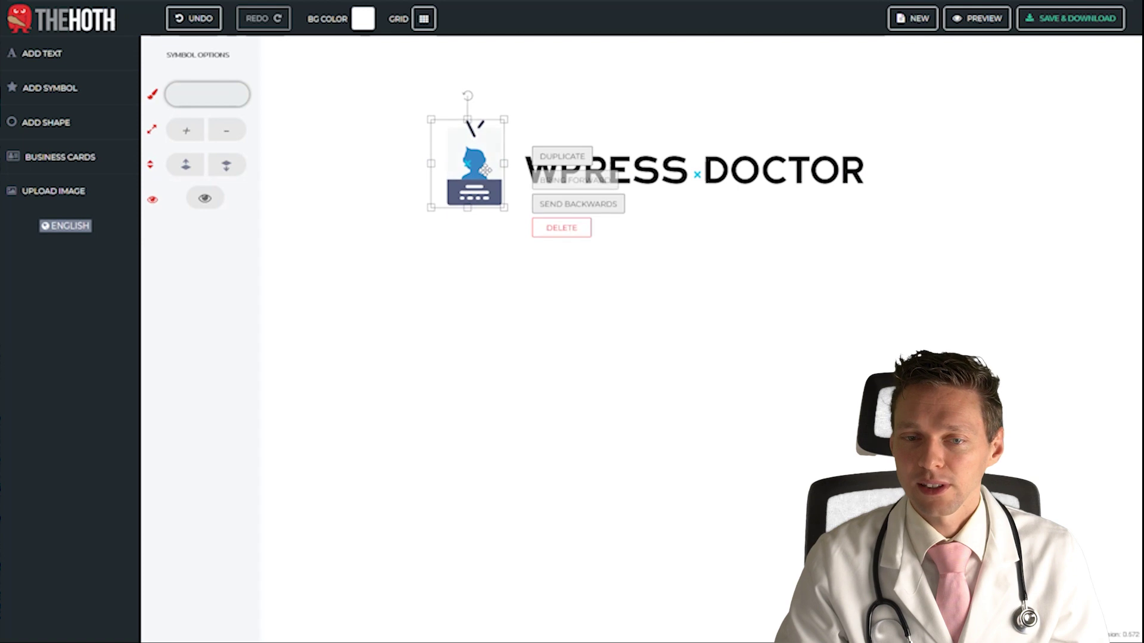
drag(504, 209, 478, 226)
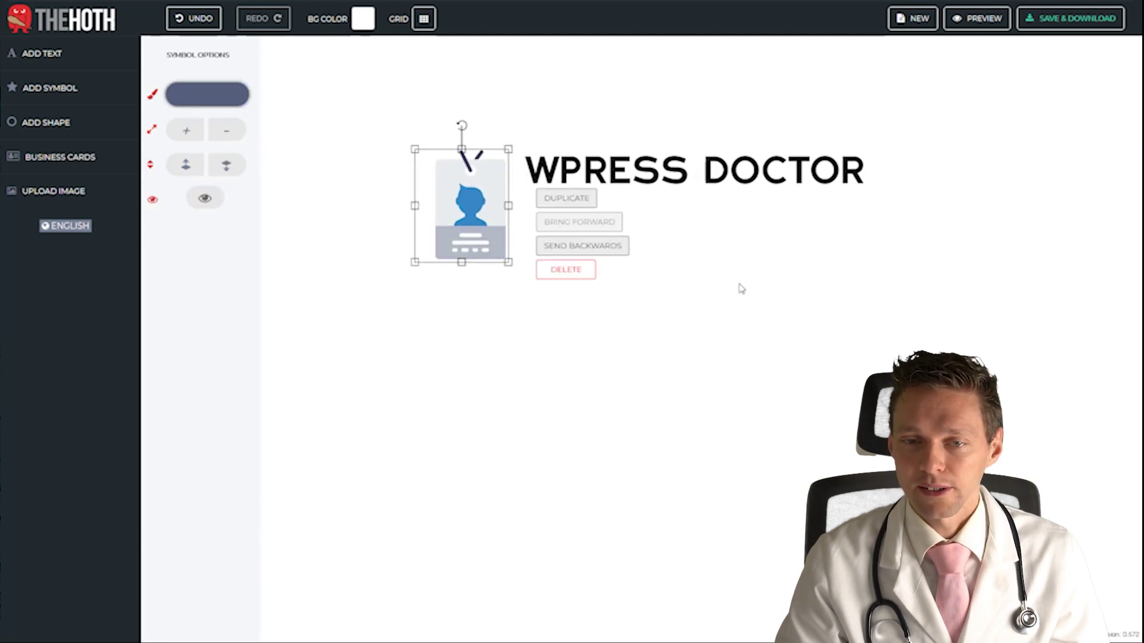
Add a text box reading 'WORDPRESS | SEO | DIVI | ELEMENTOR'
click(740, 288)
click(65, 55)
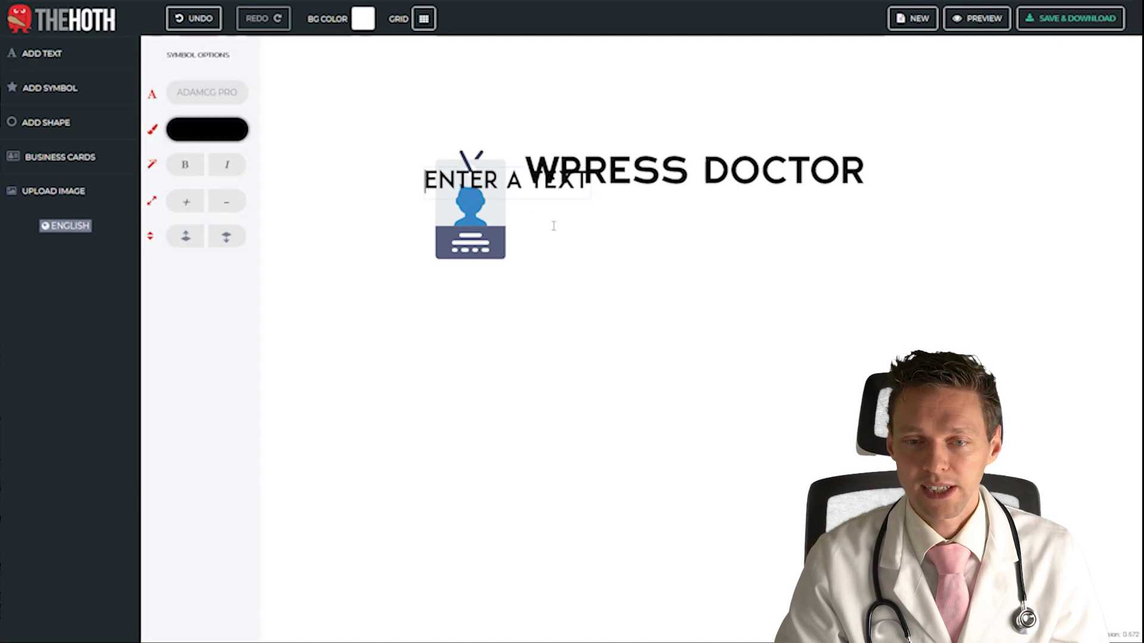
click(528, 186)
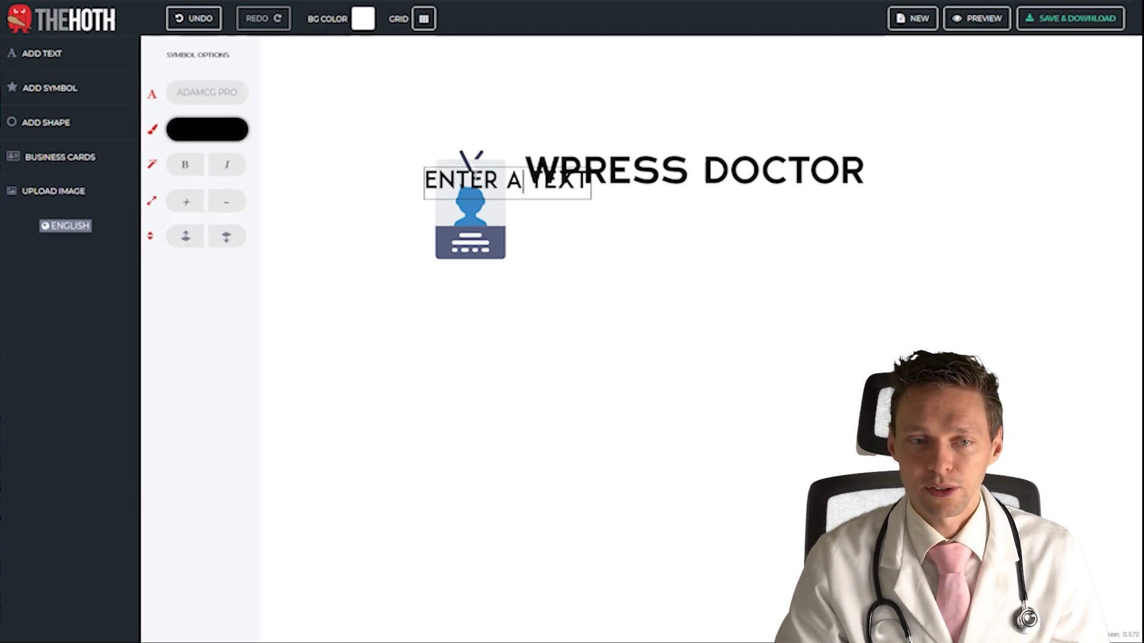
key(ctrl+a)
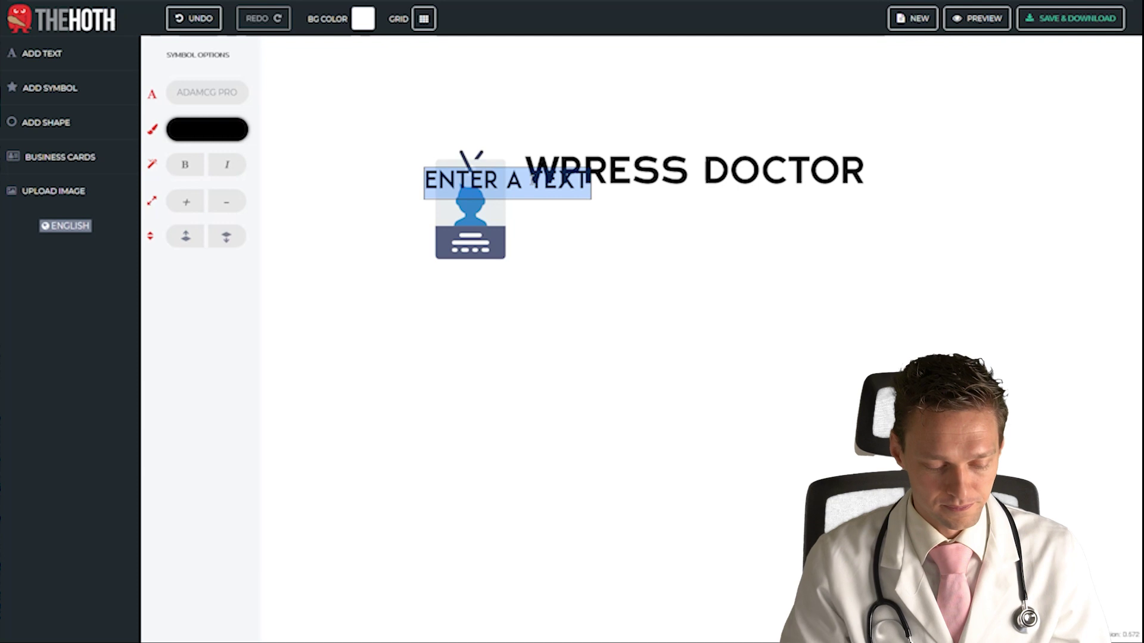
text(WORDPRES)
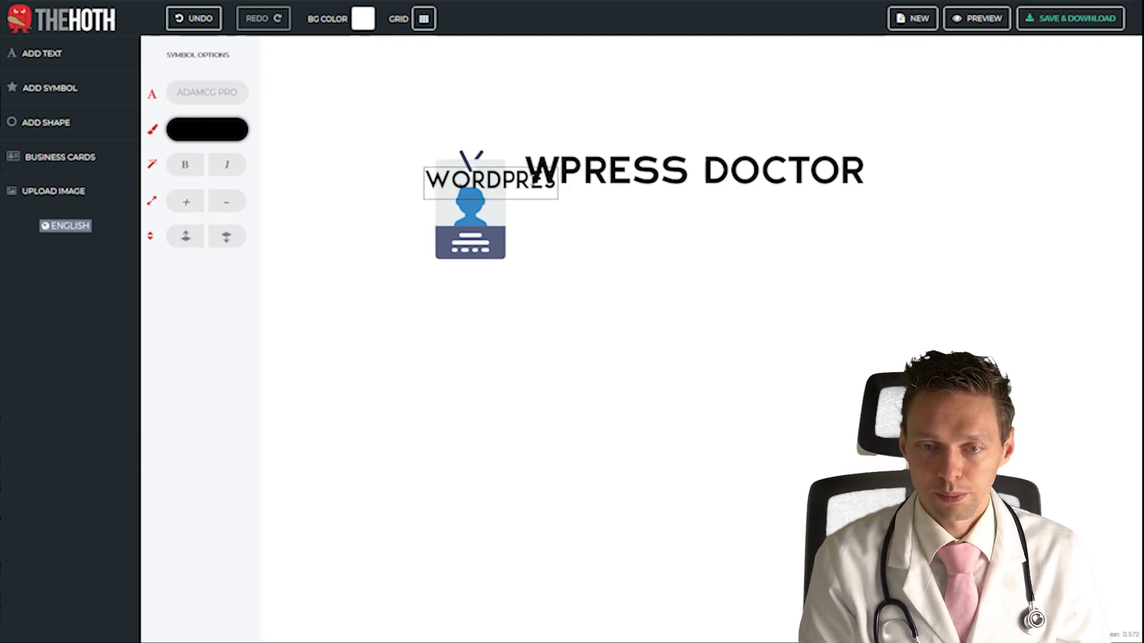
text(S | SE)
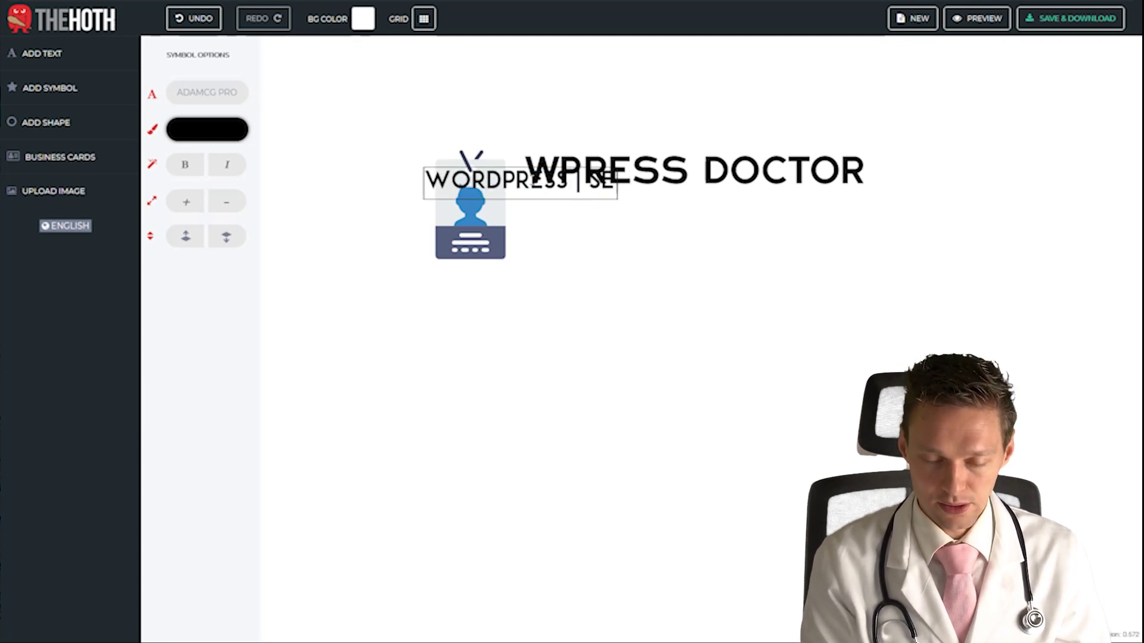
text(O | DIVI | ELEMENTOR)
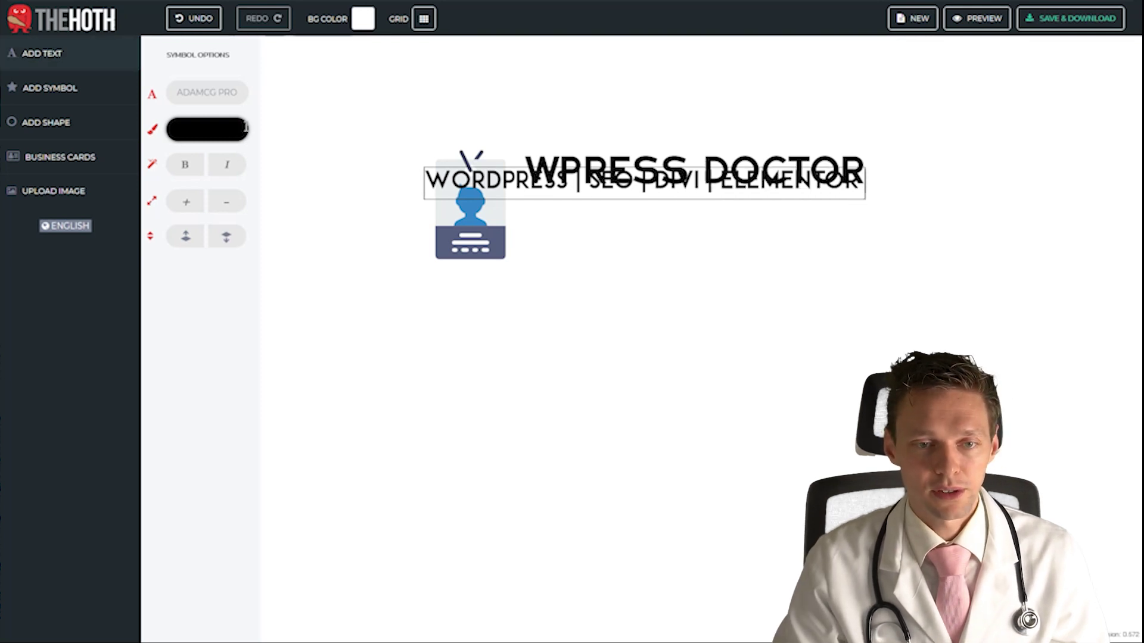
Move the subtitle beneath the WPRESS DOCTOR title and shrink it two steps
click(357, 224)
drag(484, 183, 564, 197)
click(231, 202)
click(227, 201)
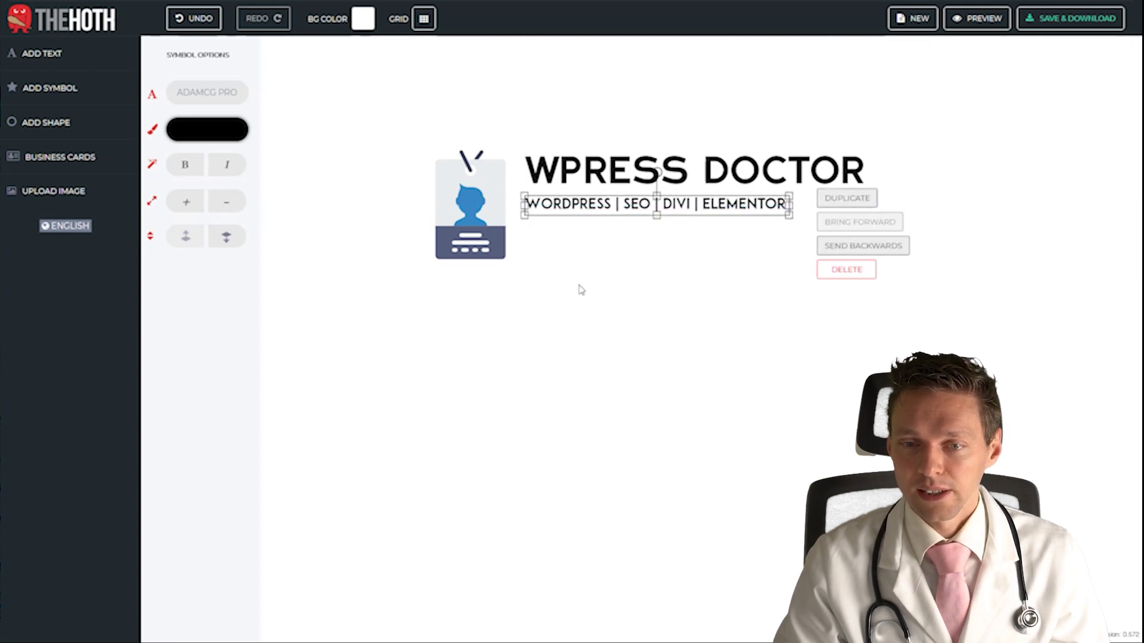
click(587, 296)
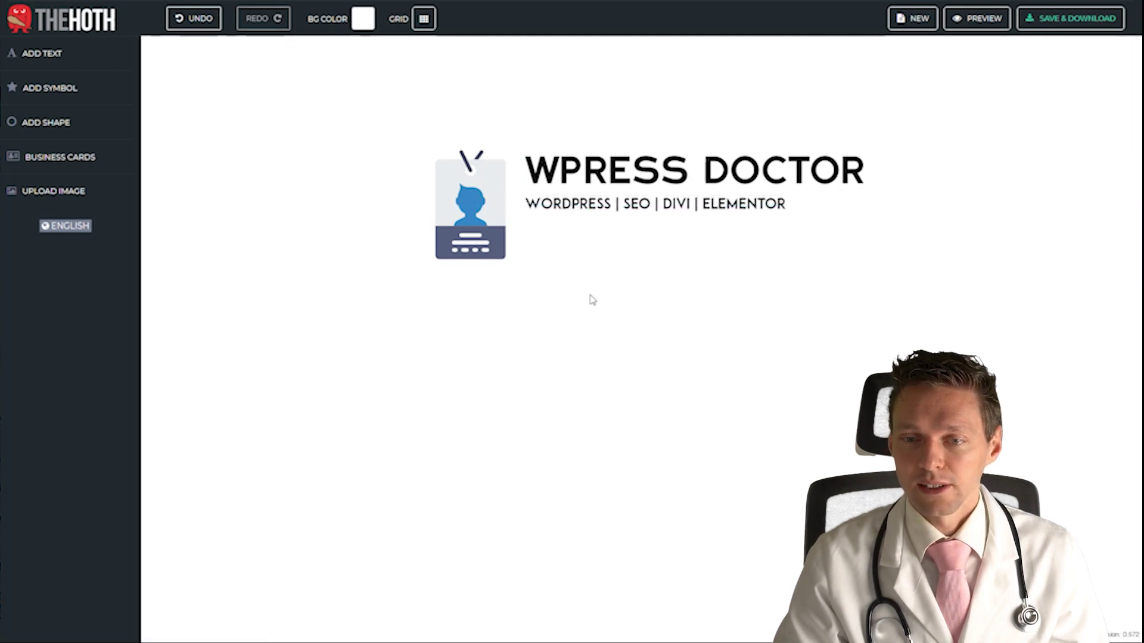
click(70, 126)
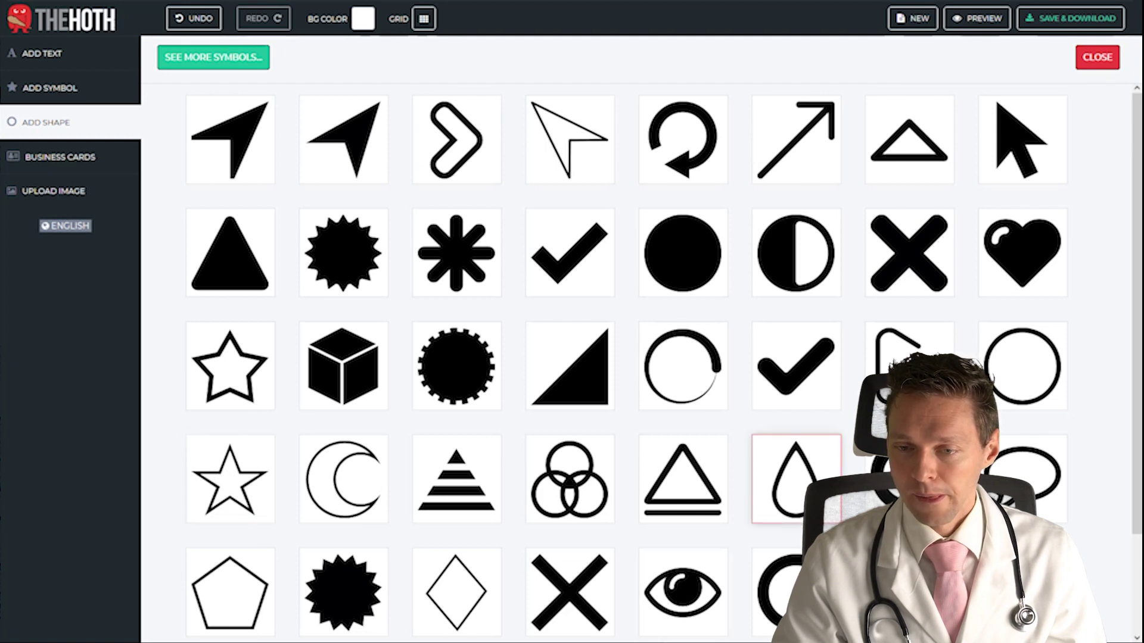
click(796, 480)
drag(598, 92, 832, 264)
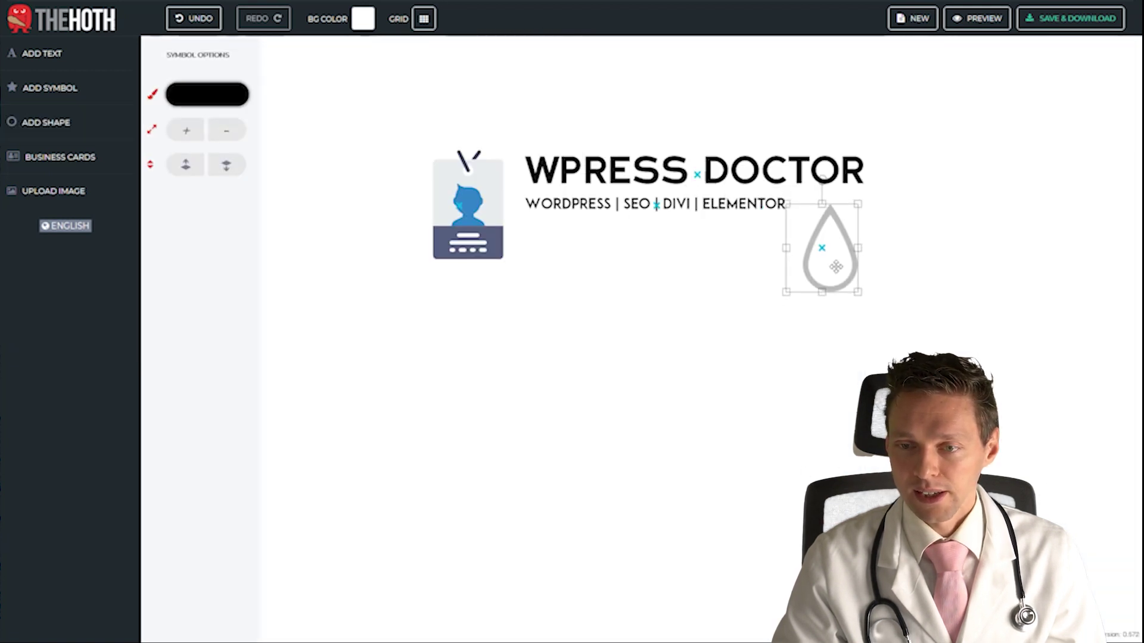
right_click(832, 264)
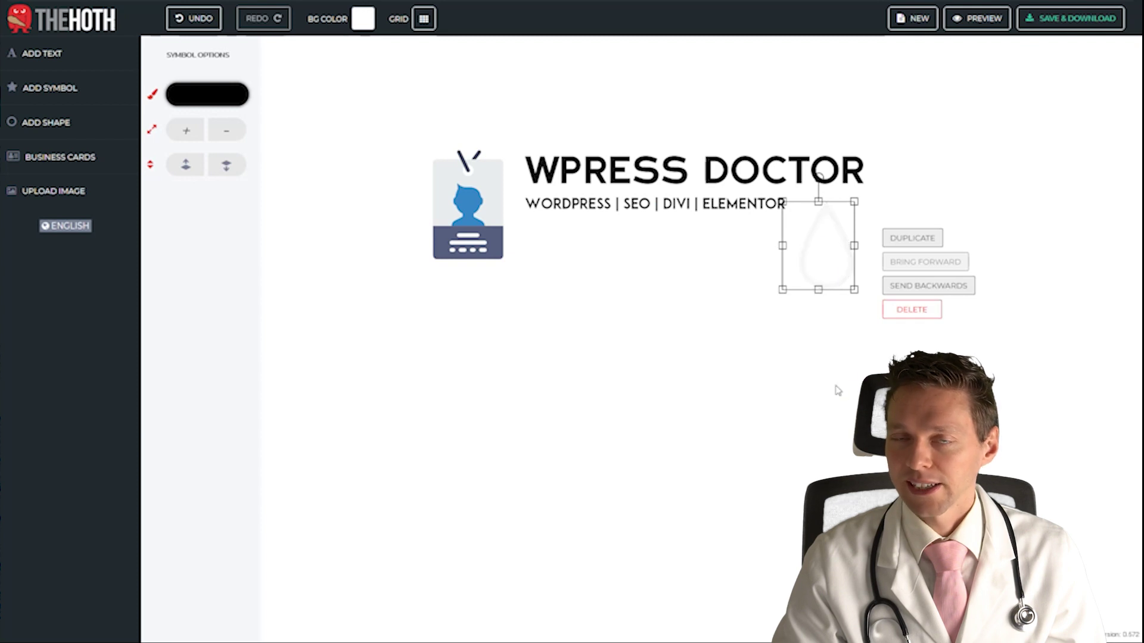
click(911, 309)
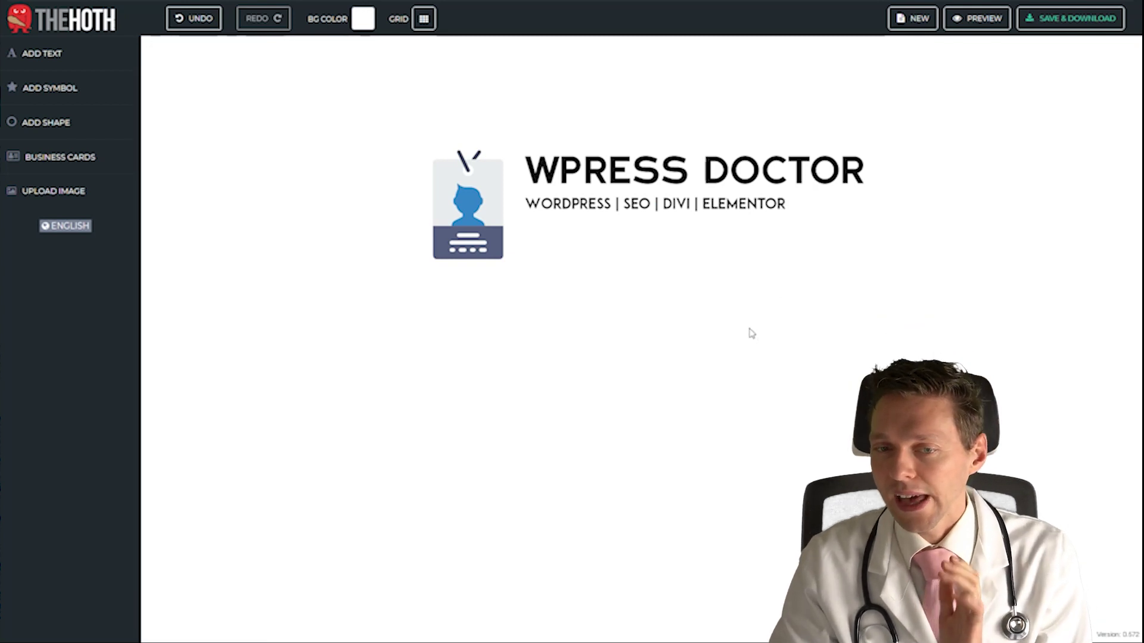
Enlarge the subtitle one step and centre it under the title
click(667, 203)
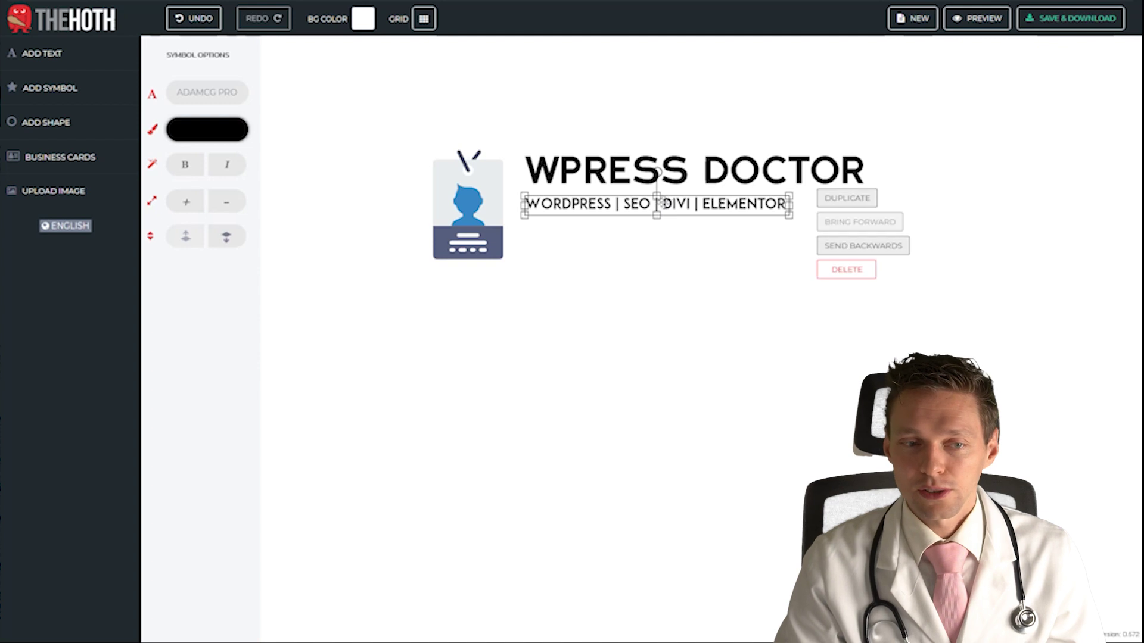
click(186, 202)
drag(594, 212, 636, 226)
click(631, 281)
Enlarge the WPRESS DOCTOR title one step
click(618, 173)
click(186, 202)
click(641, 276)
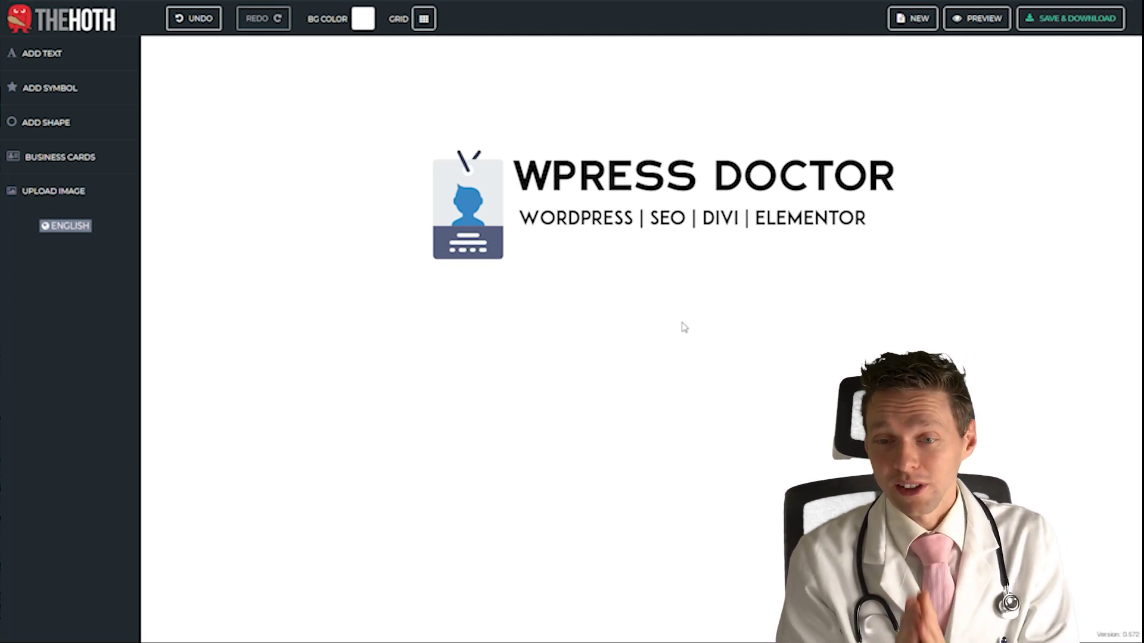
Save the logo by pasting the e-mail address into the Save & Download form and submitting
click(1066, 18)
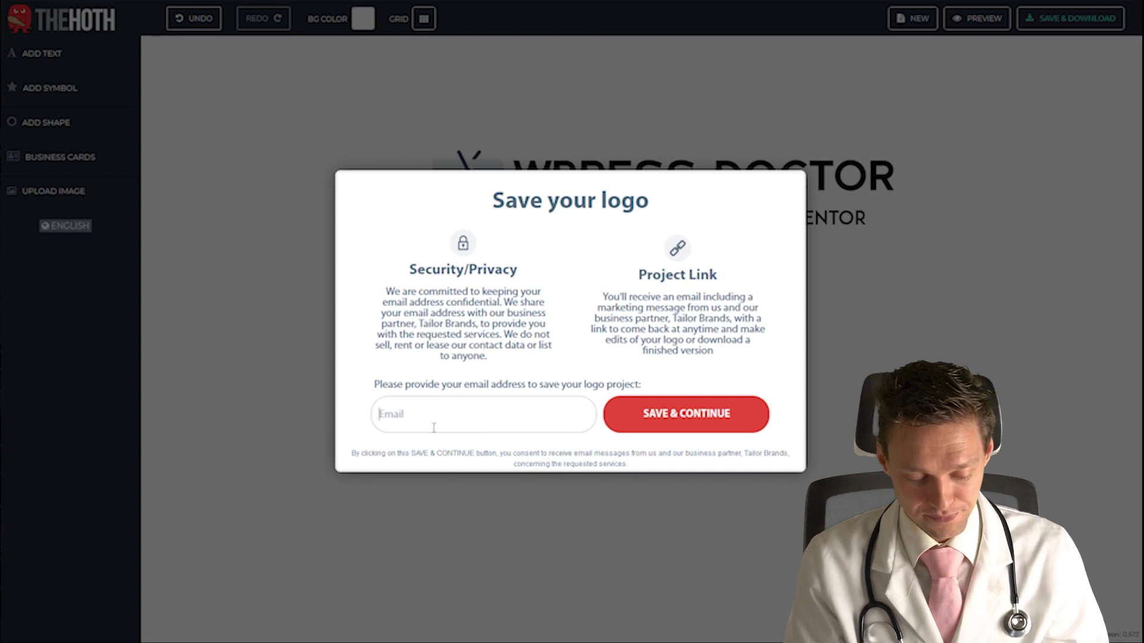
key(ctrl+v)
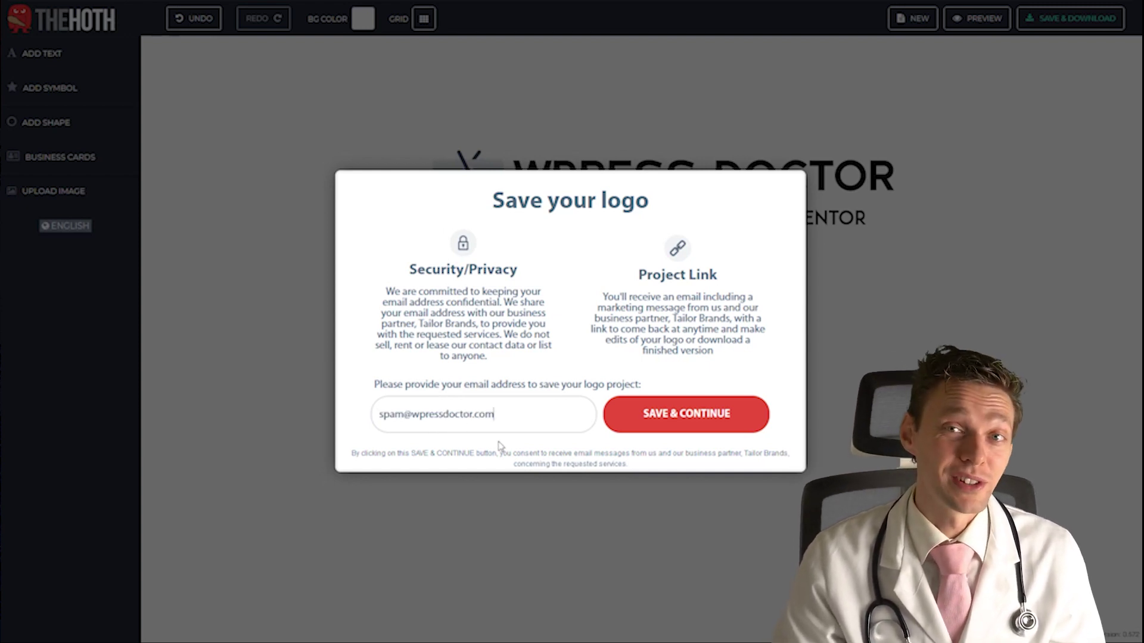
click(642, 424)
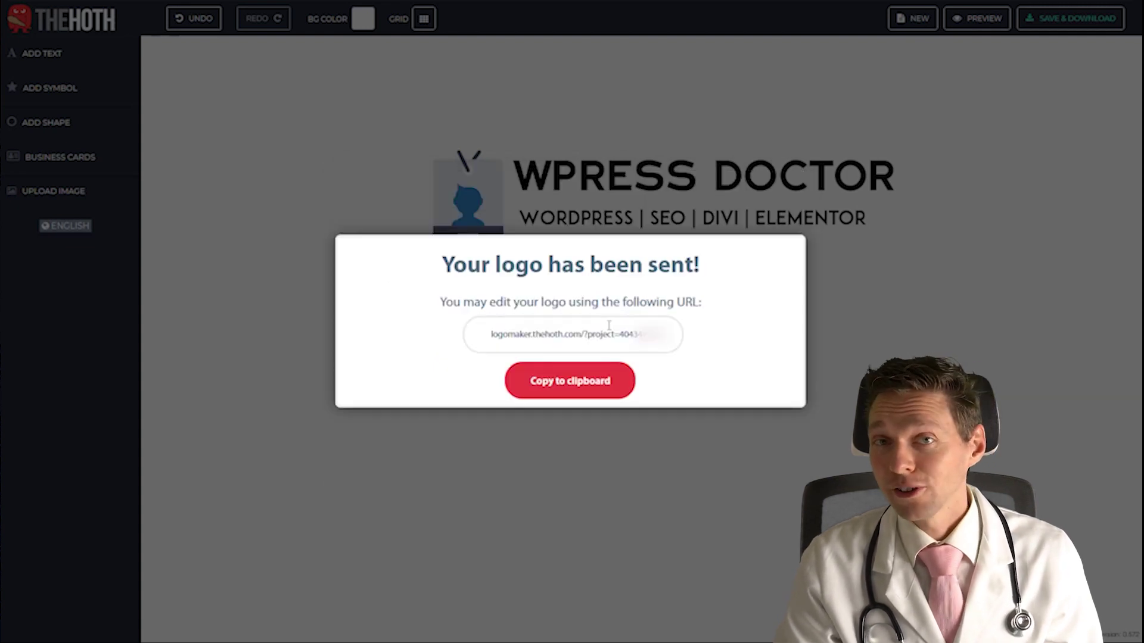
Copy the returned logo editing URL to the clipboard
triple_click(555, 338)
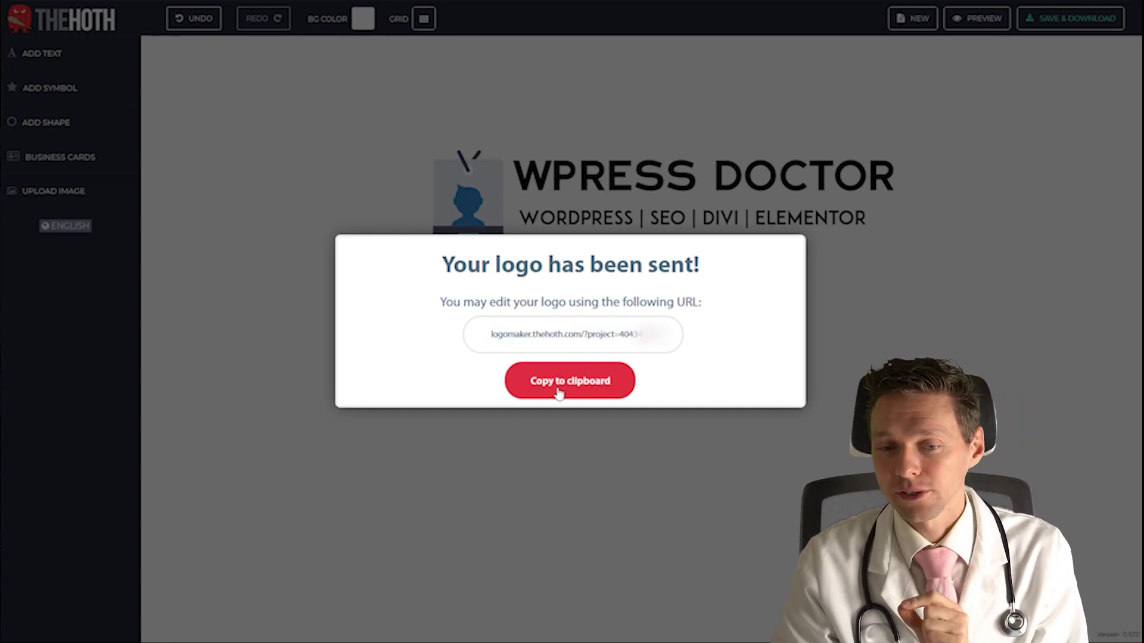
click(558, 385)
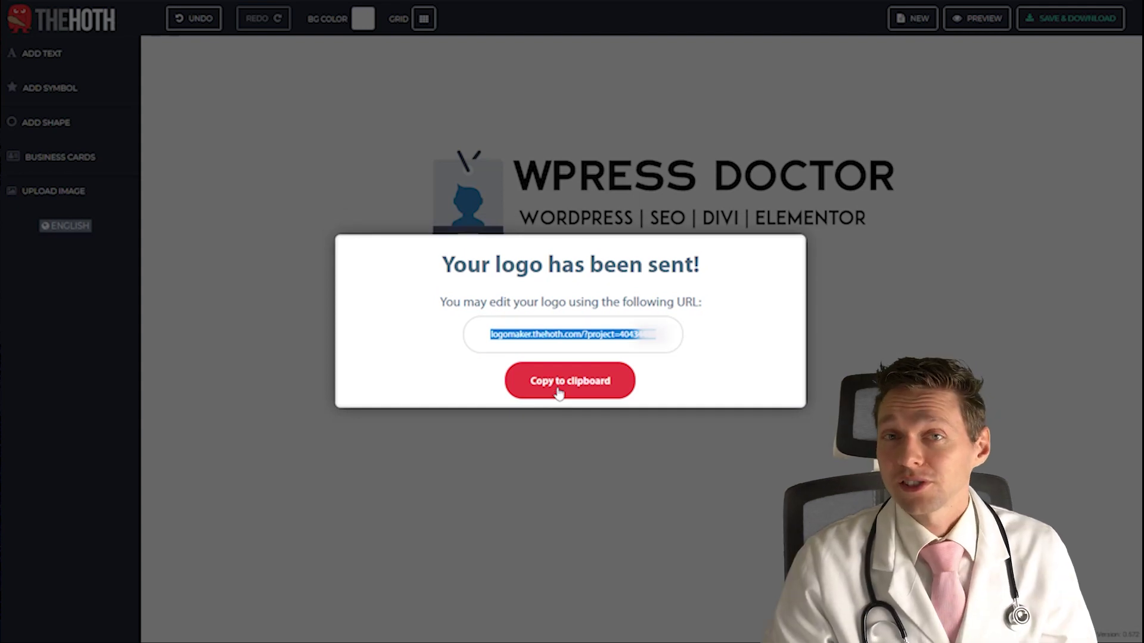